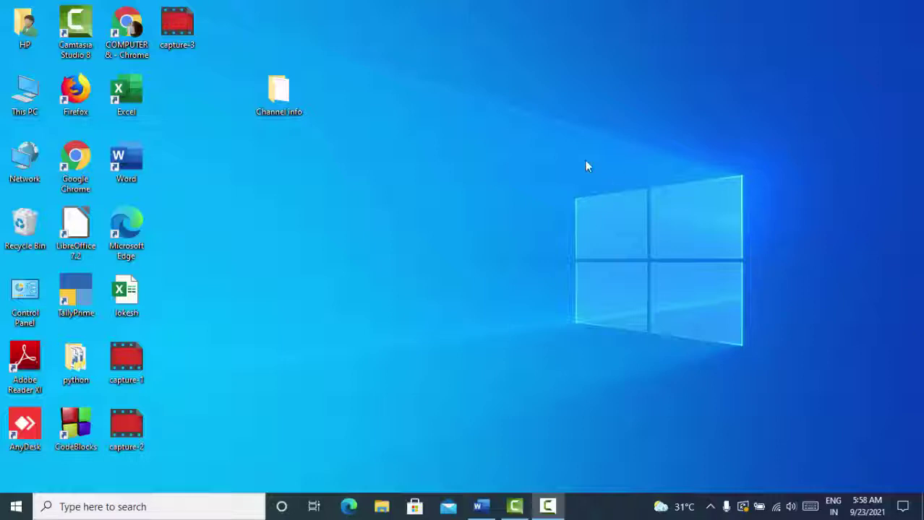
- Refresh the desktop and restore the Word document with the empty 9-by-6 table
{"action": "right_click", "coordinate": [426, 97]}
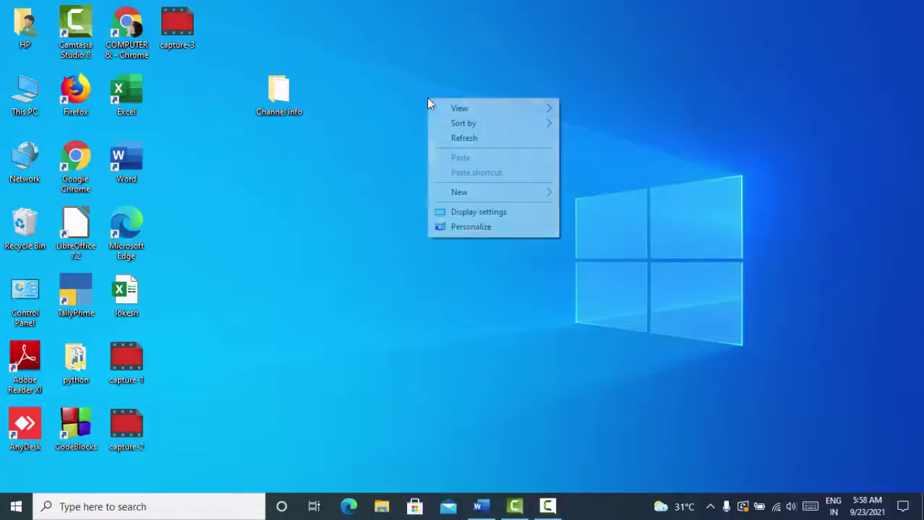
{"action": "left_click", "coordinate": [464, 137]}
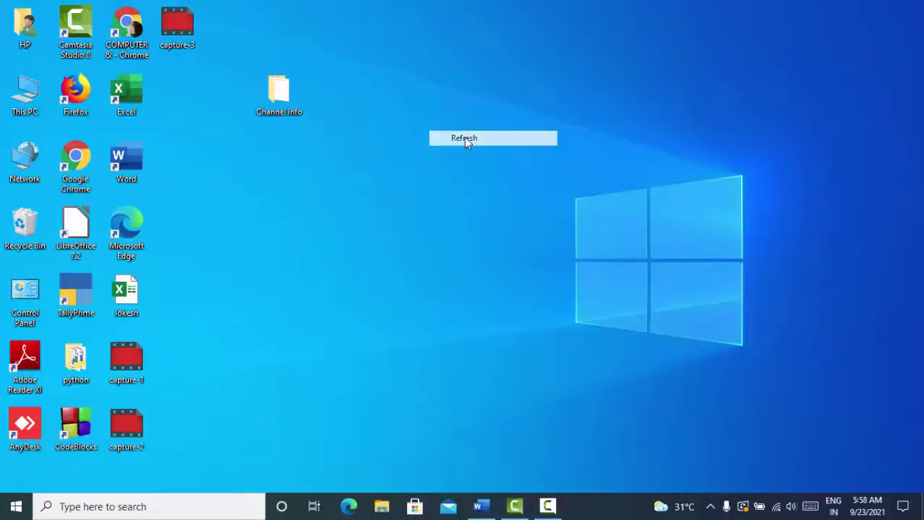
{"action": "left_click", "coordinate": [480, 507]}
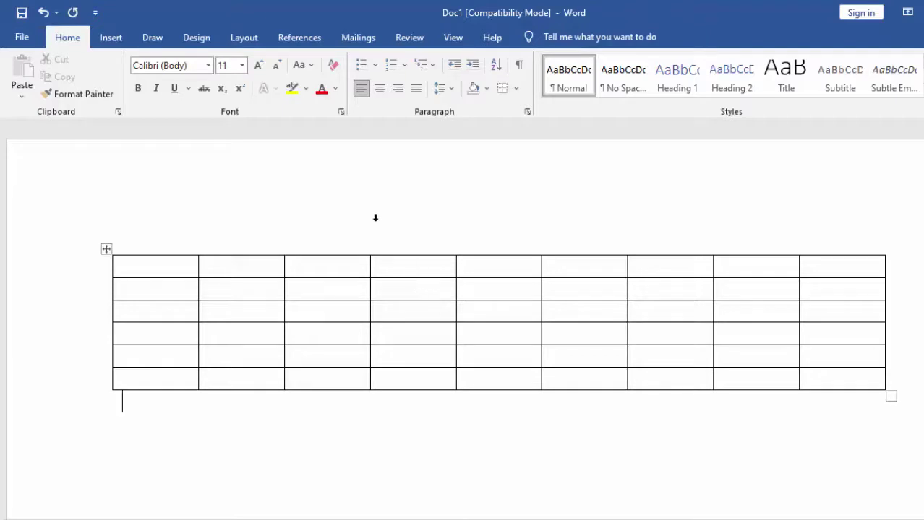
- Type 'ABC School' into the page header and select the header text
{"action": "left_click", "coordinate": [351, 189]}
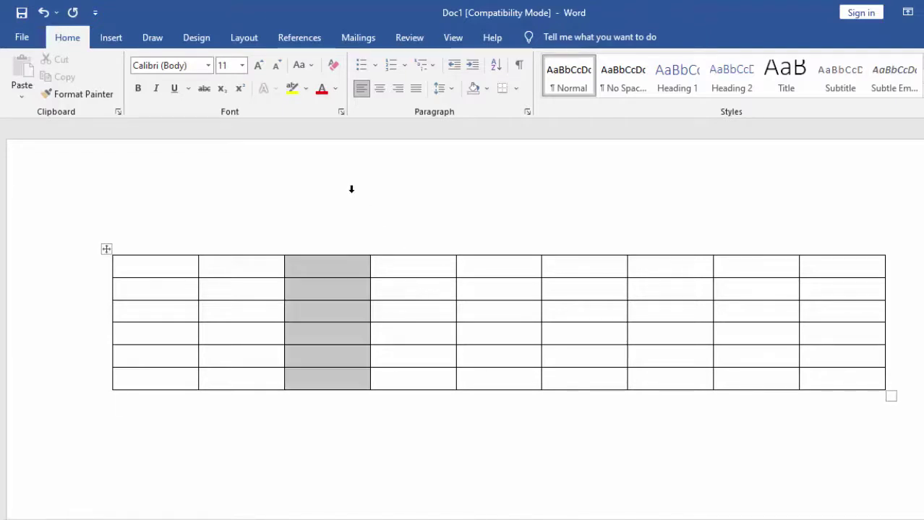
{"action": "double_click", "coordinate": [234, 175]}
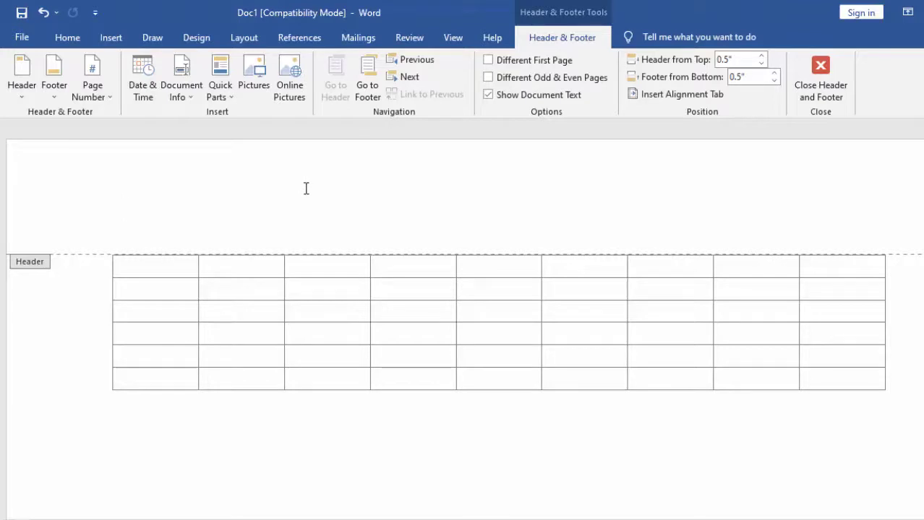
{"action": "type", "text": "ABC Scho"}
{"action": "type", "text": "ol"}
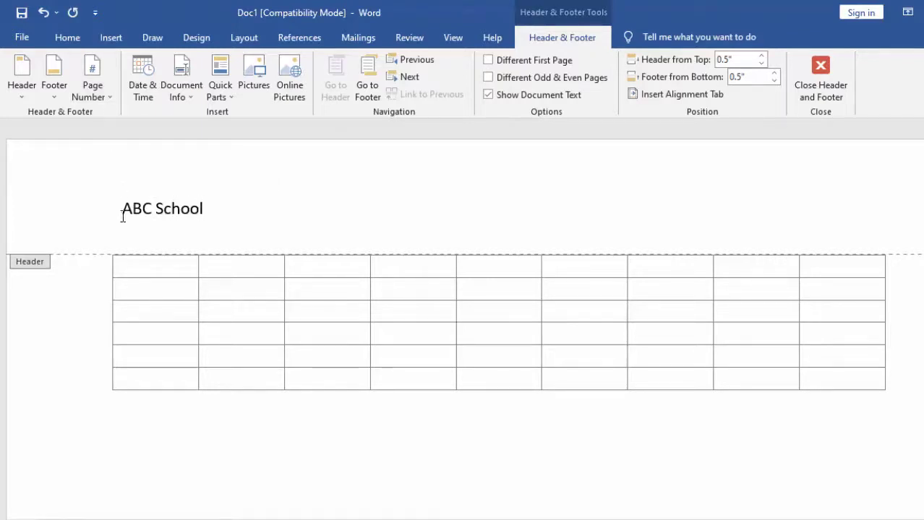
{"action": "left_click_drag", "start_coordinate": [126, 211], "coordinate": [192, 225]}
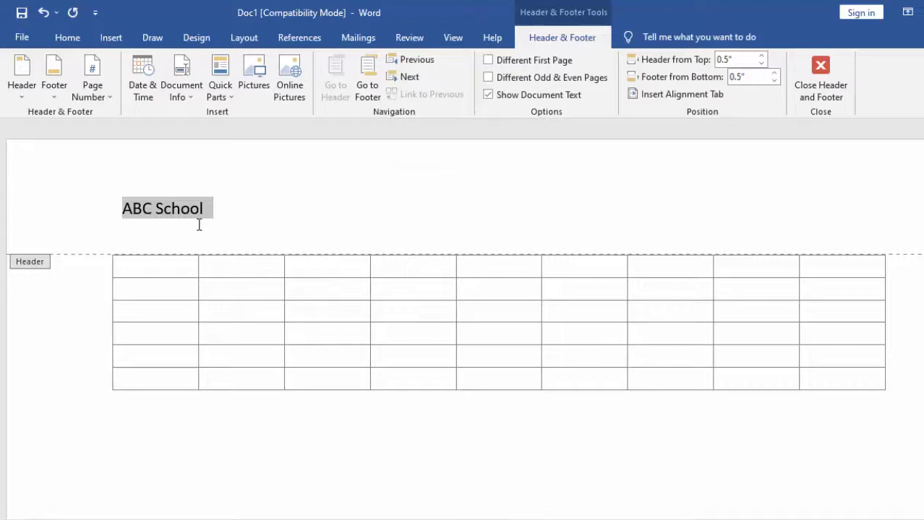
- Enlarge the 'ABC School' header to 16 pt and centre it on the page
{"action": "key", "text": "ctrl+shift+period"}
{"action": "key", "text": "ctrl+shift+period"}
{"action": "key", "text": "ctrl+shift+period"}
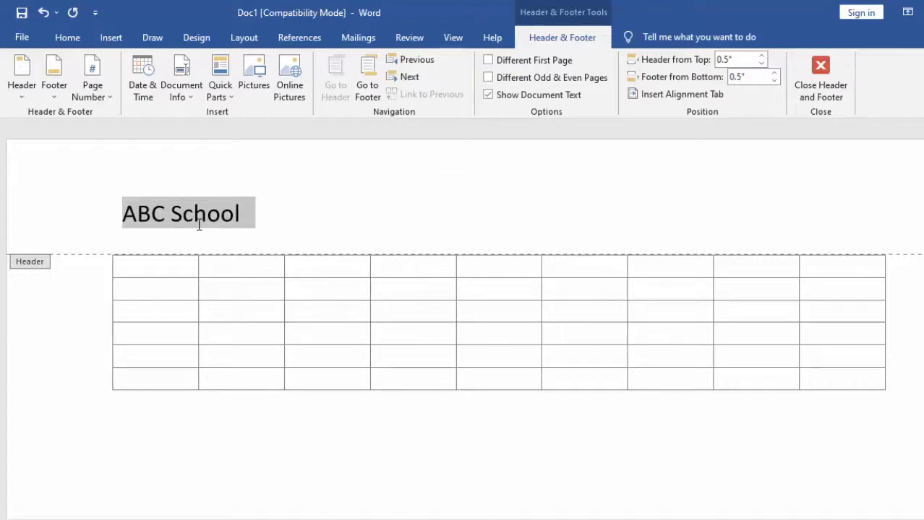
{"action": "left_click", "coordinate": [69, 38]}
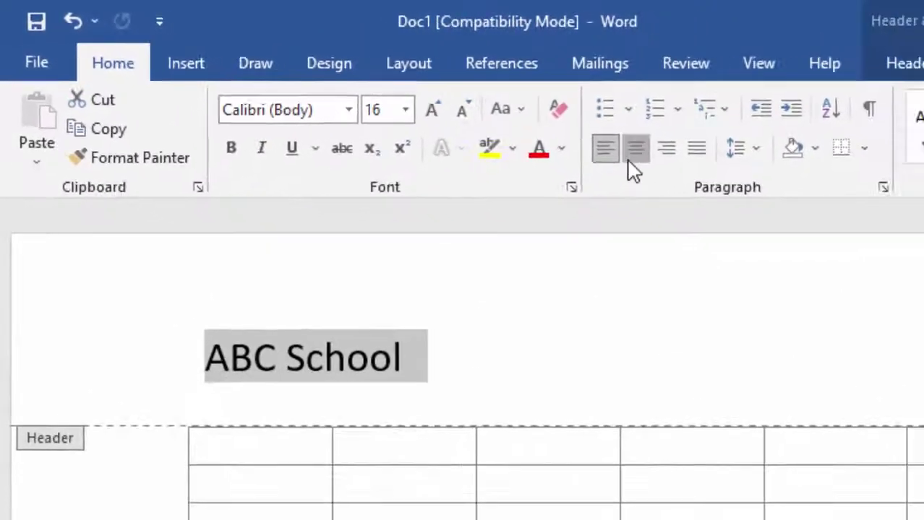
{"action": "left_click", "coordinate": [387, 90]}
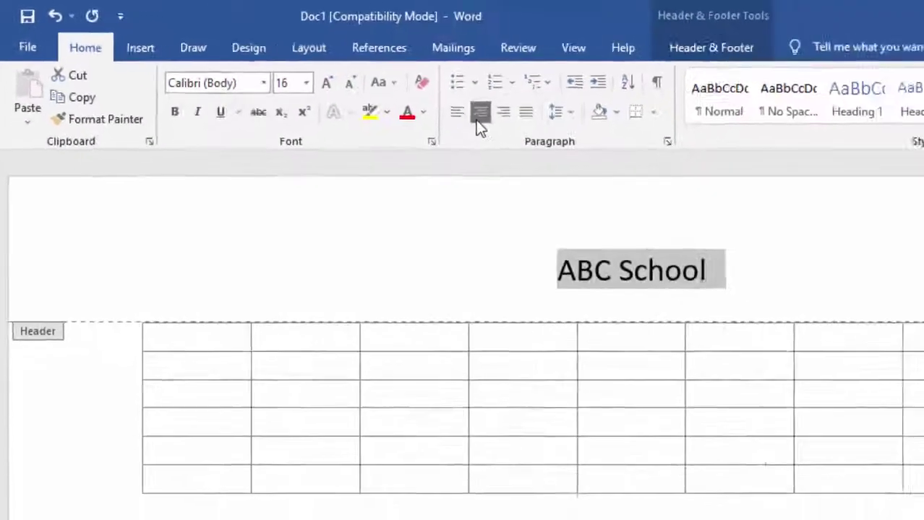
{"action": "left_click", "coordinate": [571, 218]}
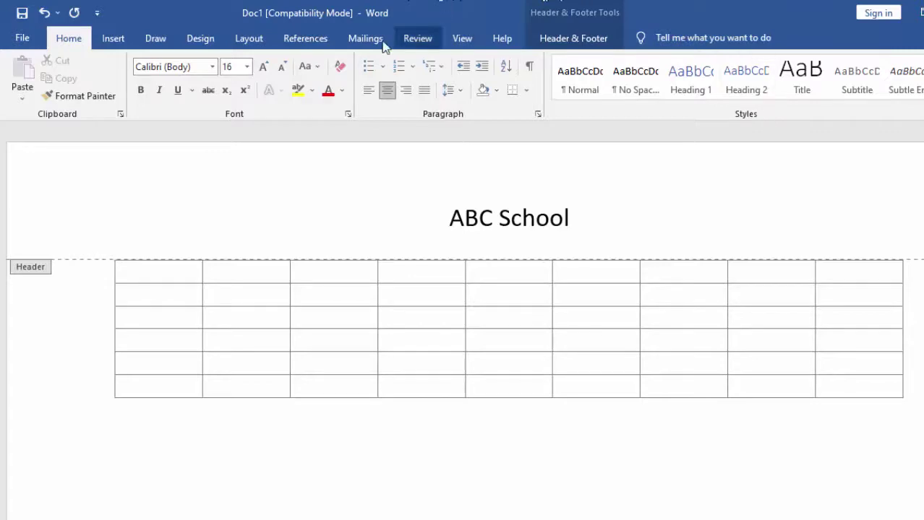
{"action": "left_click", "coordinate": [119, 41]}
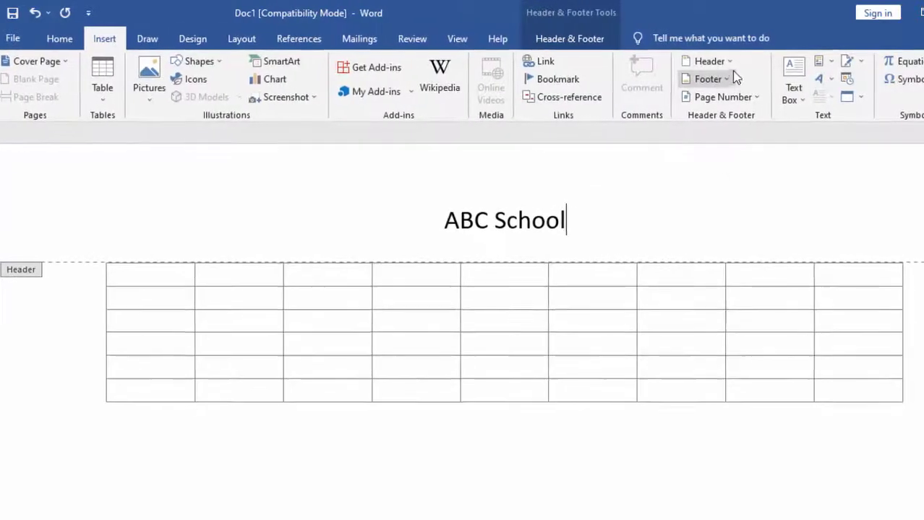
- Browse the Header design gallery and close it without applying a design
{"action": "left_click", "coordinate": [726, 61]}
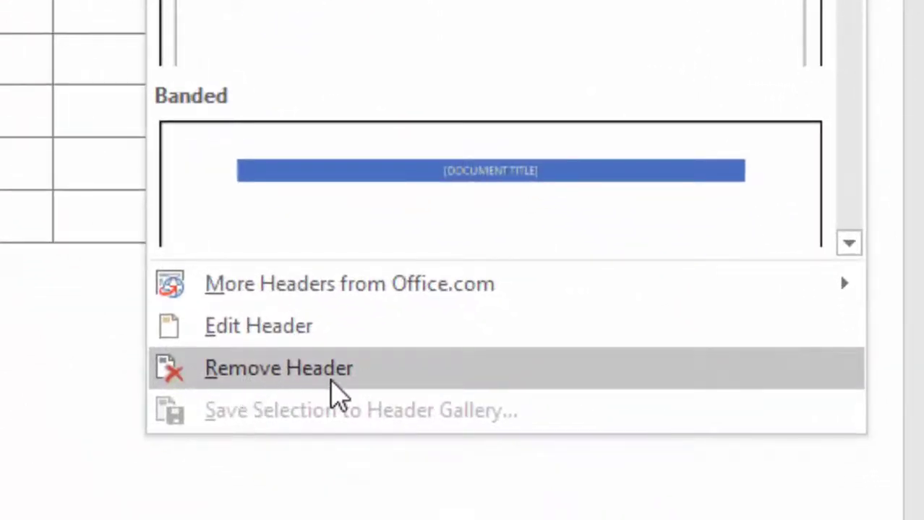
{"action": "left_click", "coordinate": [384, 463]}
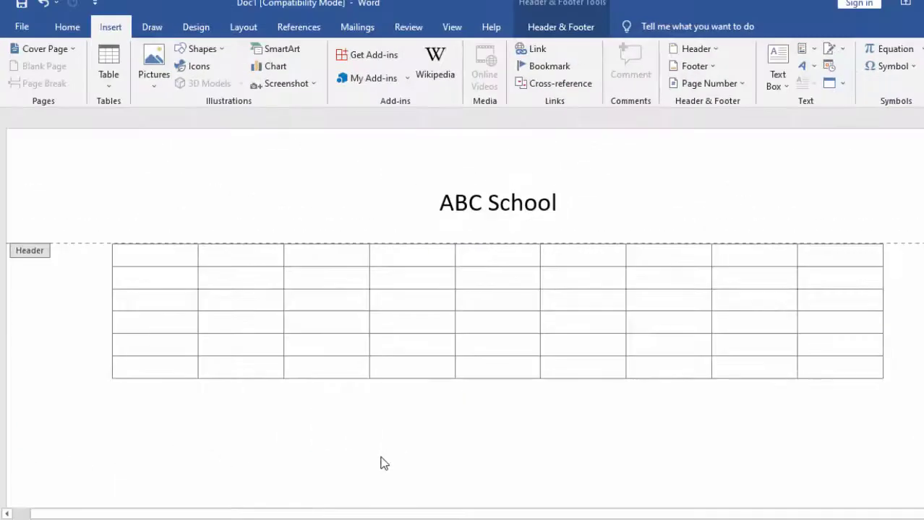
- Close header editing and return to the document body below 'ABC School'
{"action": "double_click", "coordinate": [381, 459]}
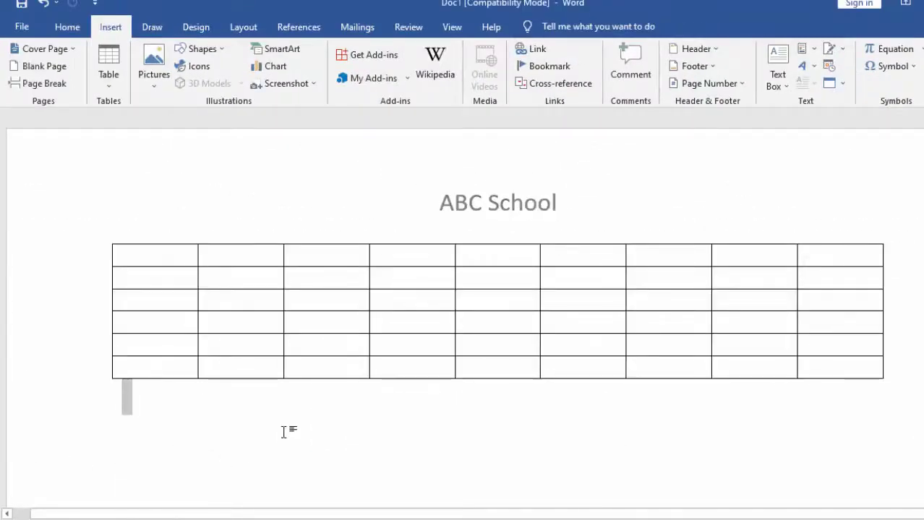
{"action": "scroll", "coordinate": [345, 424], "scroll_direction": "down", "scroll_amount": 3}
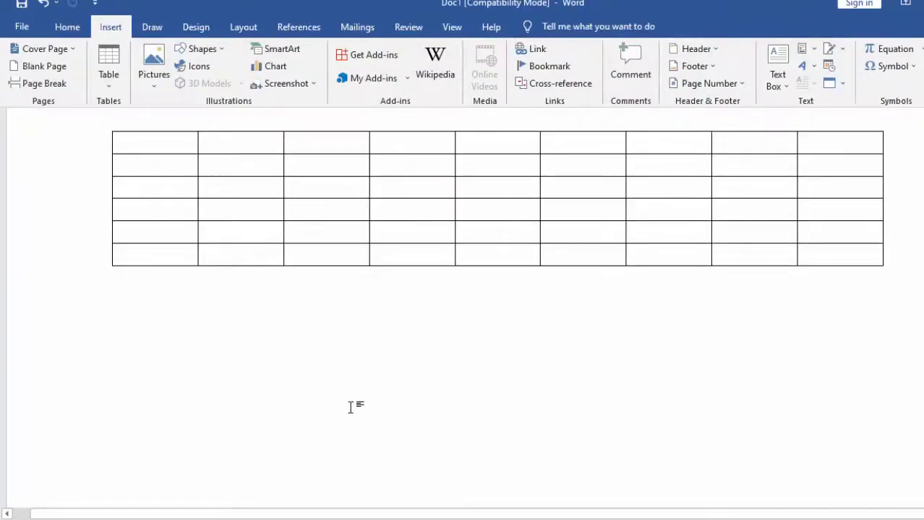
{"action": "scroll", "coordinate": [351, 401], "scroll_direction": "up", "scroll_amount": 3}
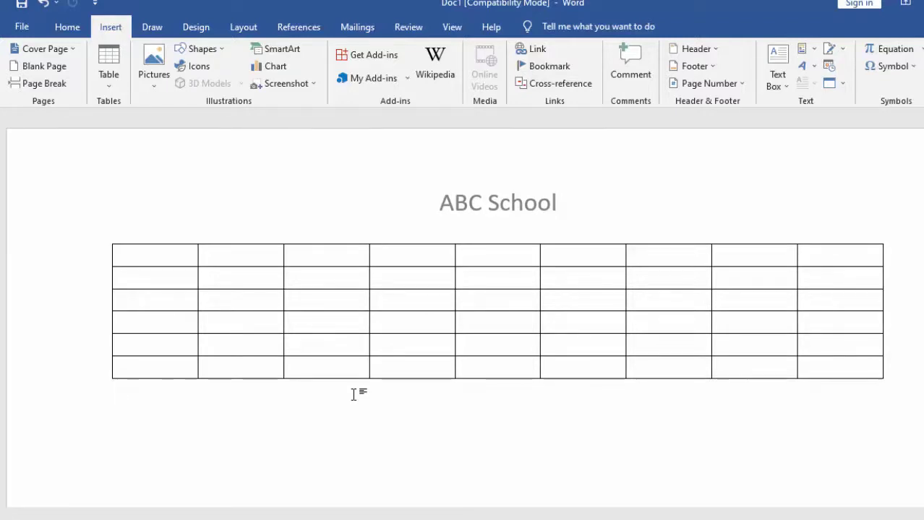
- Insert three page breaks after the table so the document runs to four pages
{"action": "key", "text": "ctrl+Return"}
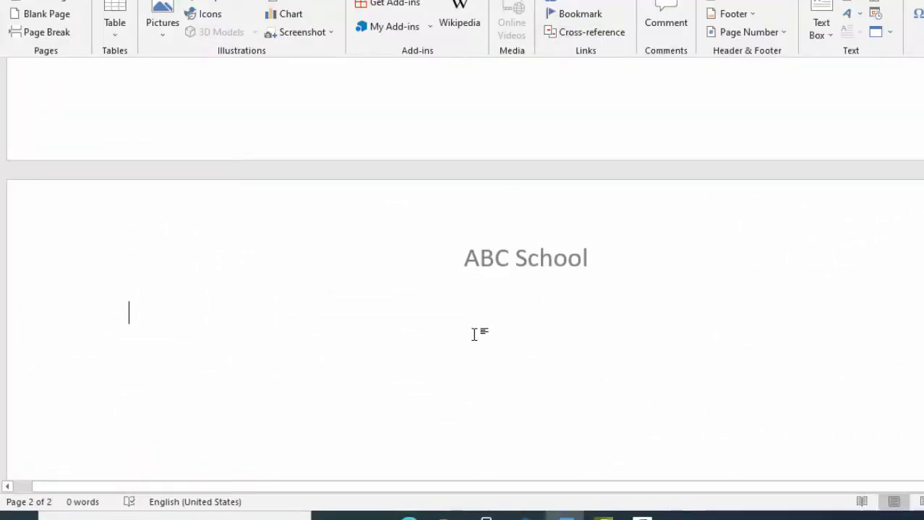
{"action": "key", "text": "ctrl+Return"}
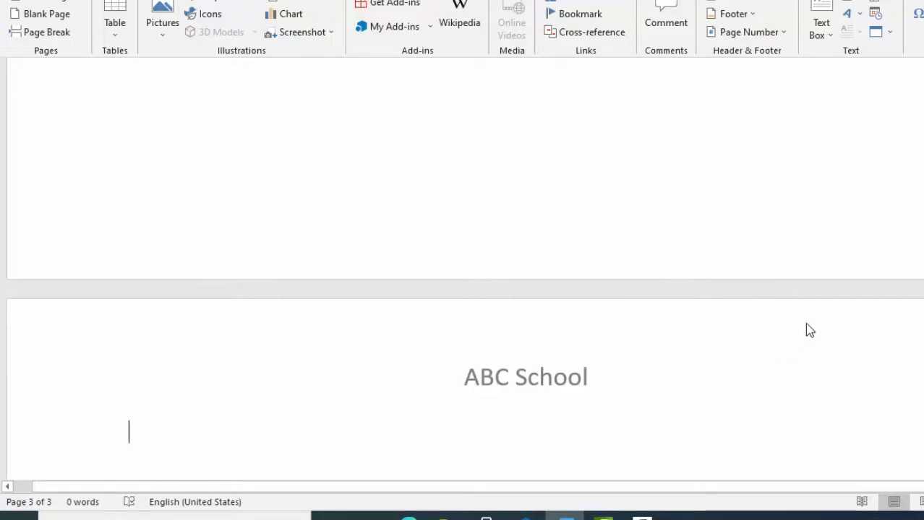
{"action": "scroll", "coordinate": [810, 329], "scroll_direction": "down", "scroll_amount": 2}
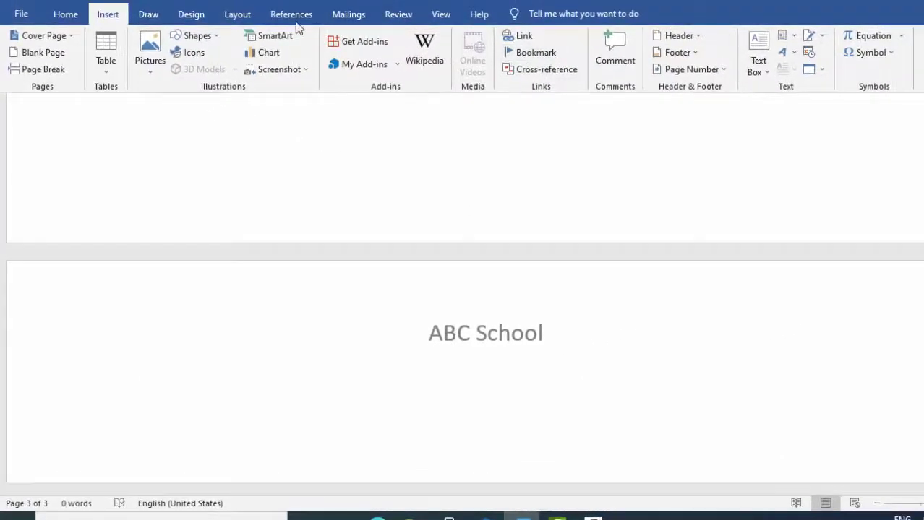
{"action": "scroll", "coordinate": [471, 332], "scroll_direction": "down", "scroll_amount": 3}
{"action": "scroll", "coordinate": [471, 332], "scroll_direction": "down", "scroll_amount": 3}
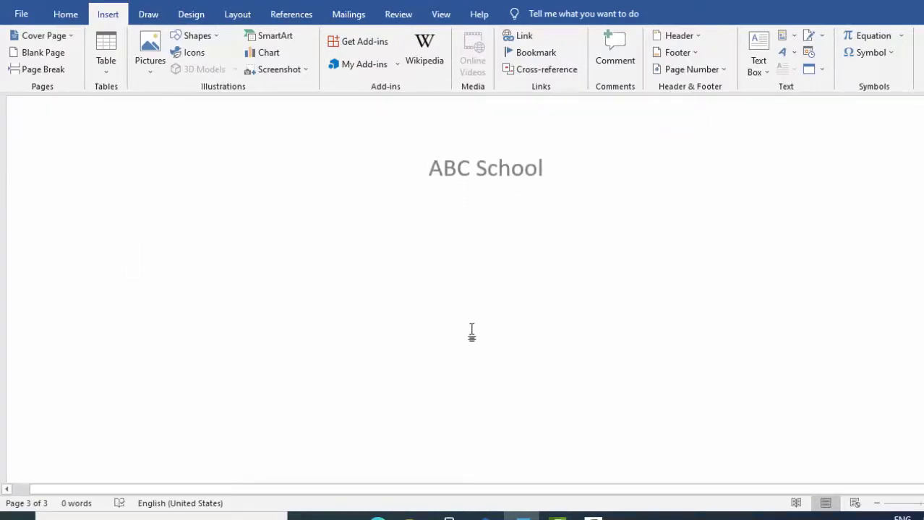
{"action": "key", "text": "ctrl+Return"}
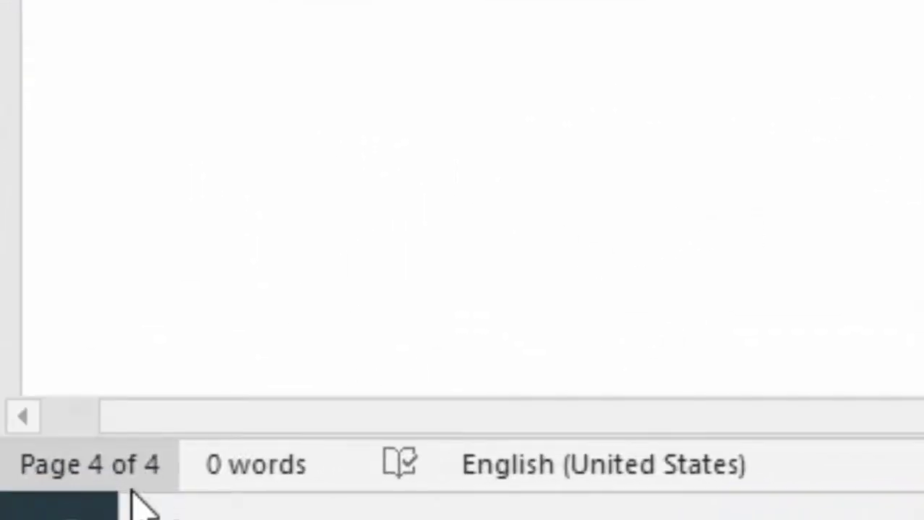
{"action": "scroll", "coordinate": [339, 442], "scroll_direction": "down", "scroll_amount": 4}
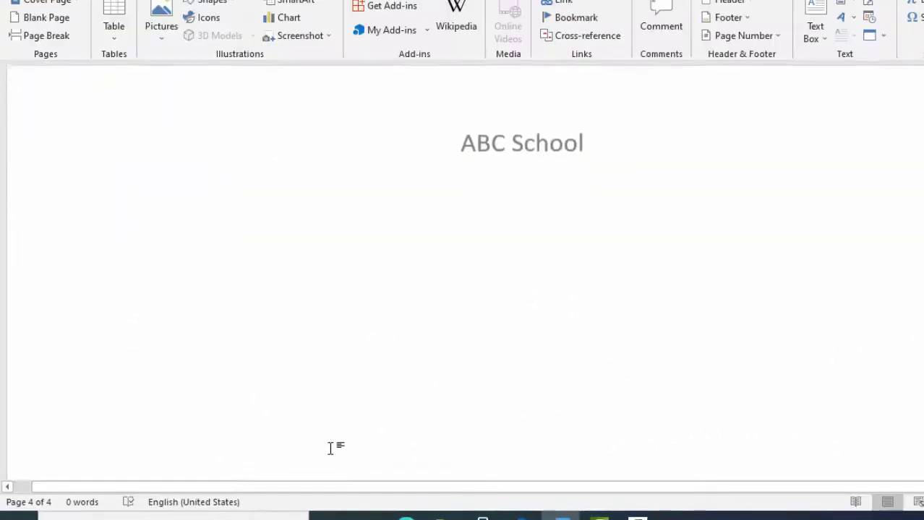
{"action": "scroll", "coordinate": [334, 433], "scroll_direction": "down", "scroll_amount": 3}
- Go back to page 1 and place the cursor in the paragraph below the table
{"action": "scroll", "coordinate": [333, 409], "scroll_direction": "up", "scroll_amount": 5}
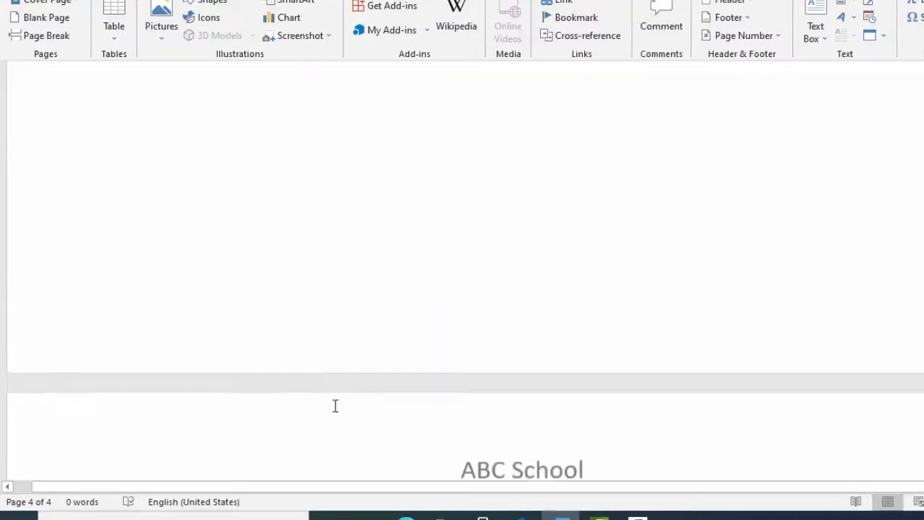
{"action": "scroll", "coordinate": [335, 406], "scroll_direction": "up", "scroll_amount": 5}
{"action": "scroll", "coordinate": [340, 413], "scroll_direction": "up", "scroll_amount": 5}
{"action": "scroll", "coordinate": [347, 417], "scroll_direction": "up", "scroll_amount": 5}
{"action": "scroll", "coordinate": [351, 422], "scroll_direction": "up", "scroll_amount": 5}
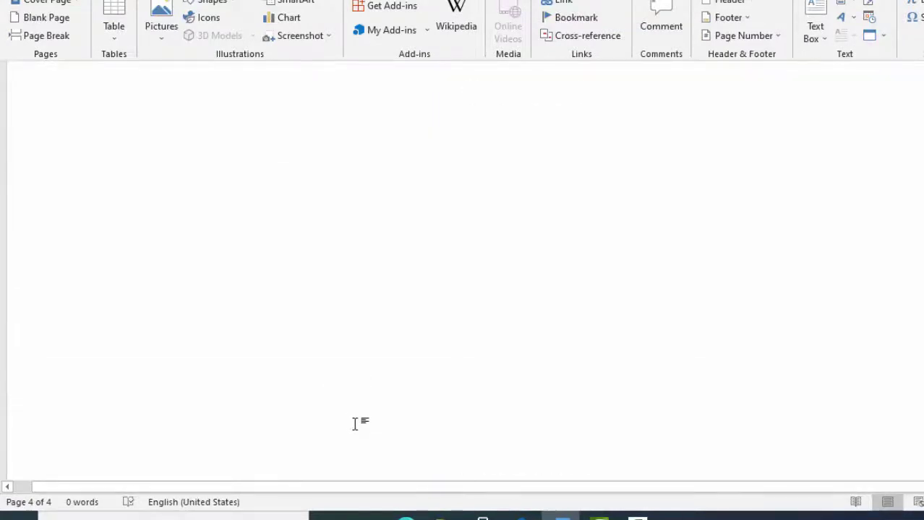
{"action": "scroll", "coordinate": [354, 423], "scroll_direction": "up", "scroll_amount": 5}
{"action": "scroll", "coordinate": [360, 435], "scroll_direction": "up", "scroll_amount": 5}
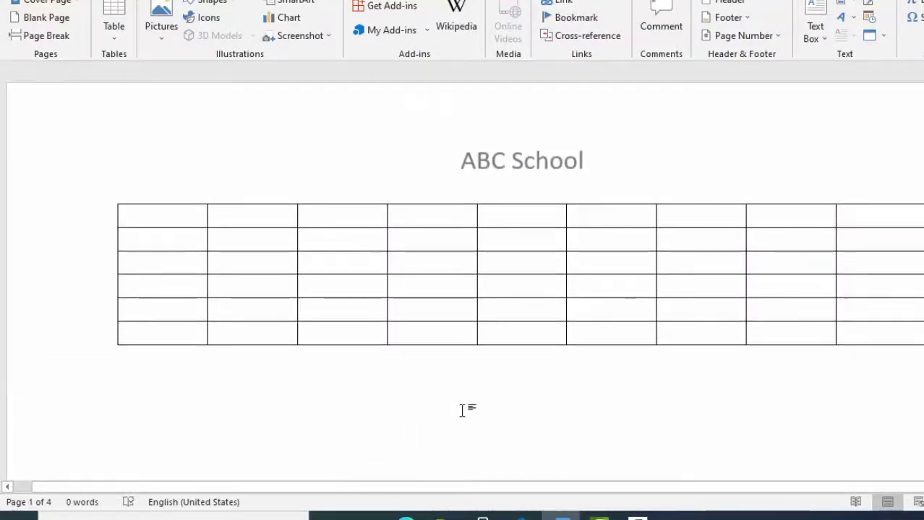
{"action": "left_click", "coordinate": [459, 409]}
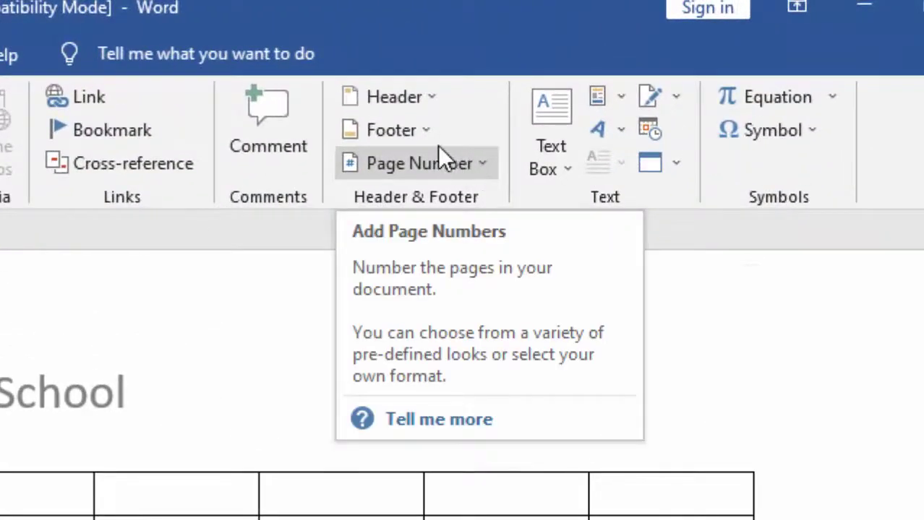
- Insert the Blank built-in footer with its '[Type here]' placeholder
{"action": "left_click", "coordinate": [427, 138]}
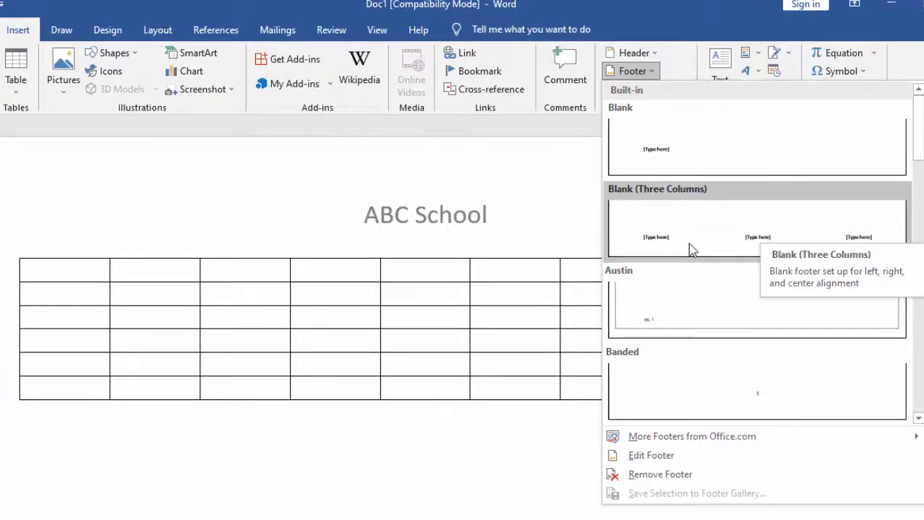
{"action": "left_click", "coordinate": [678, 150]}
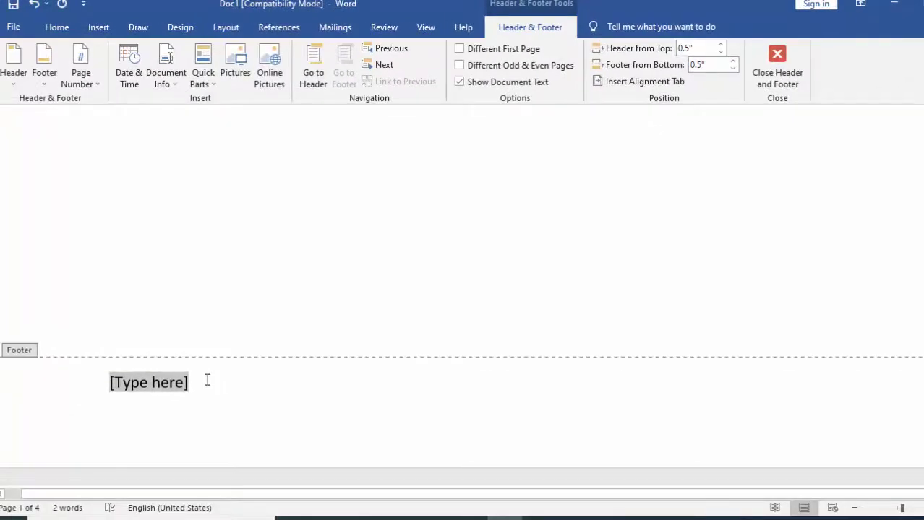
- Replace the footer placeholder with 'IT Tools' and close footer editing
{"action": "key", "text": "Delete"}
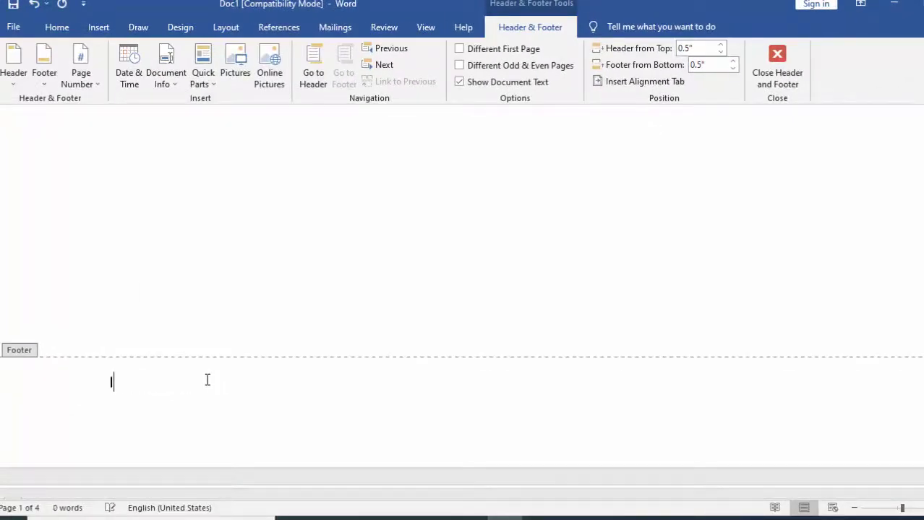
{"action": "key", "text": "super+space"}
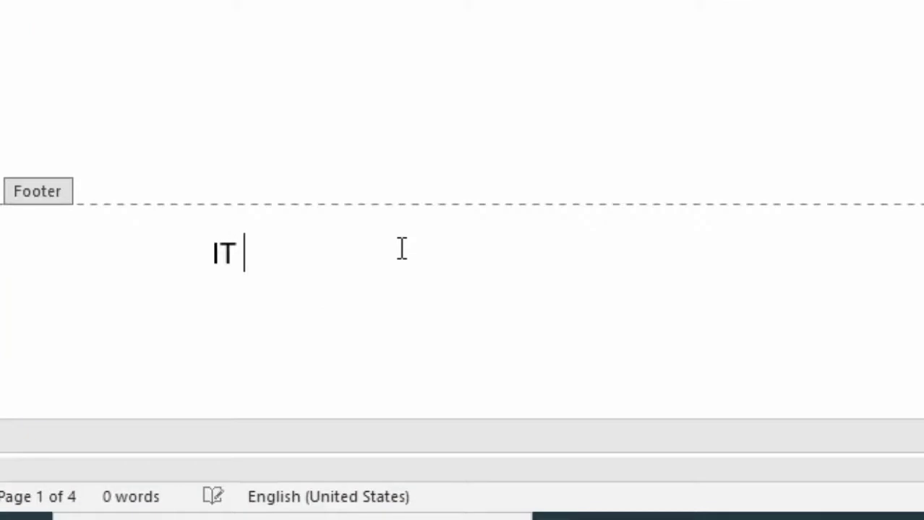
{"action": "type", "text": "Tools"}
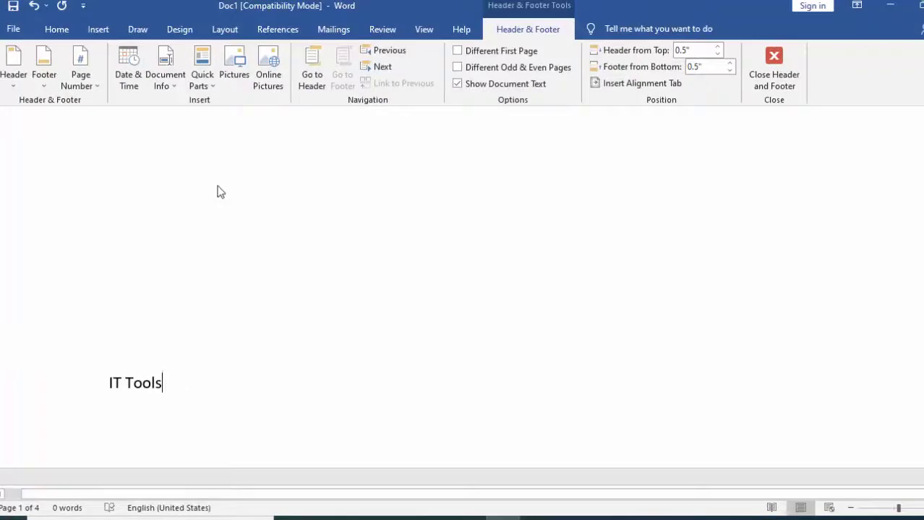
{"action": "double_click", "coordinate": [216, 190]}
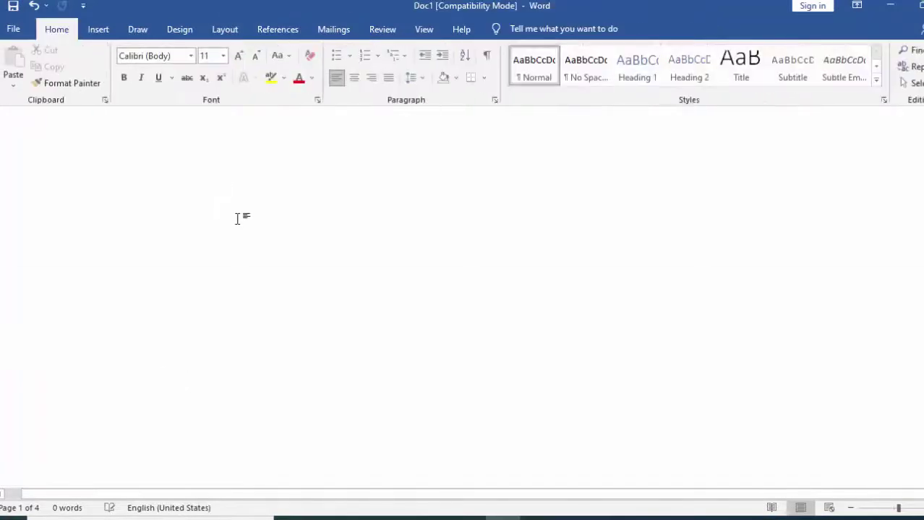
- Scroll through all four pages, confirming each shows the 'ABC School' header and 'IT Tools' footer
{"action": "scroll", "coordinate": [240, 220], "scroll_direction": "up", "scroll_amount": 3}
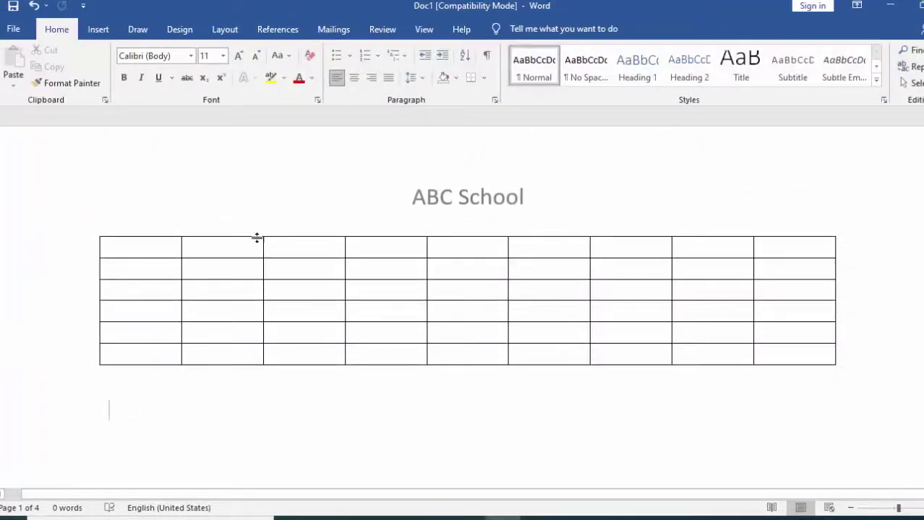
{"action": "scroll", "coordinate": [256, 239], "scroll_direction": "down", "scroll_amount": 5}
{"action": "scroll", "coordinate": [255, 253], "scroll_direction": "down", "scroll_amount": 4}
{"action": "scroll", "coordinate": [256, 289], "scroll_direction": "down", "scroll_amount": 4}
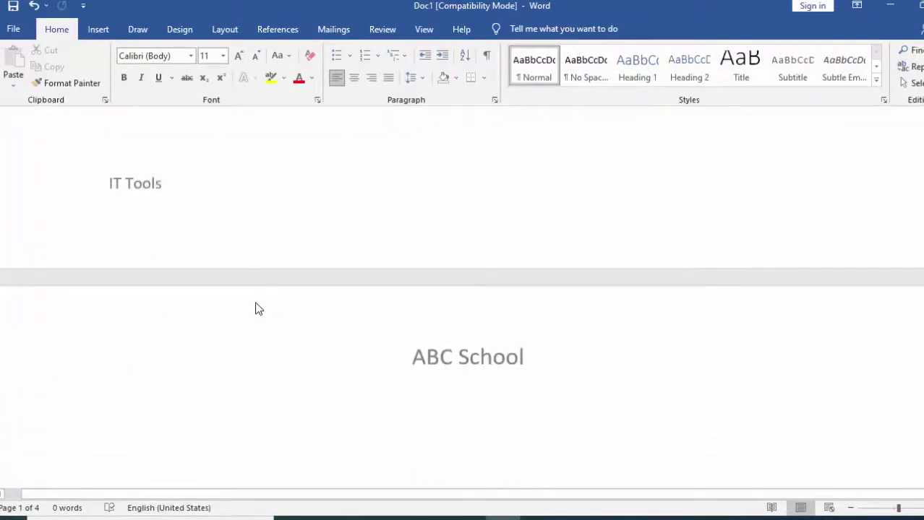
{"action": "scroll", "coordinate": [260, 307], "scroll_direction": "down", "scroll_amount": 4}
{"action": "scroll", "coordinate": [263, 321], "scroll_direction": "down", "scroll_amount": 3}
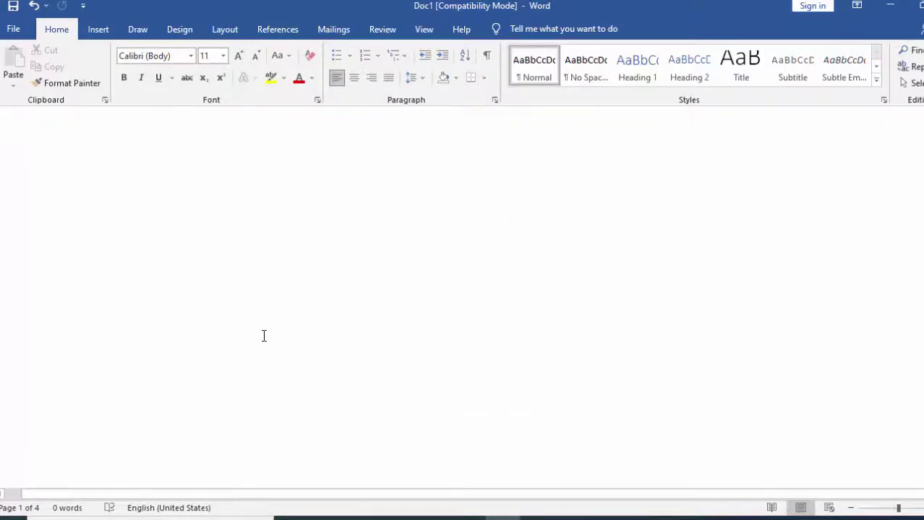
{"action": "scroll", "coordinate": [262, 335], "scroll_direction": "down", "scroll_amount": 1}
{"action": "scroll", "coordinate": [181, 404], "scroll_direction": "down", "scroll_amount": 4}
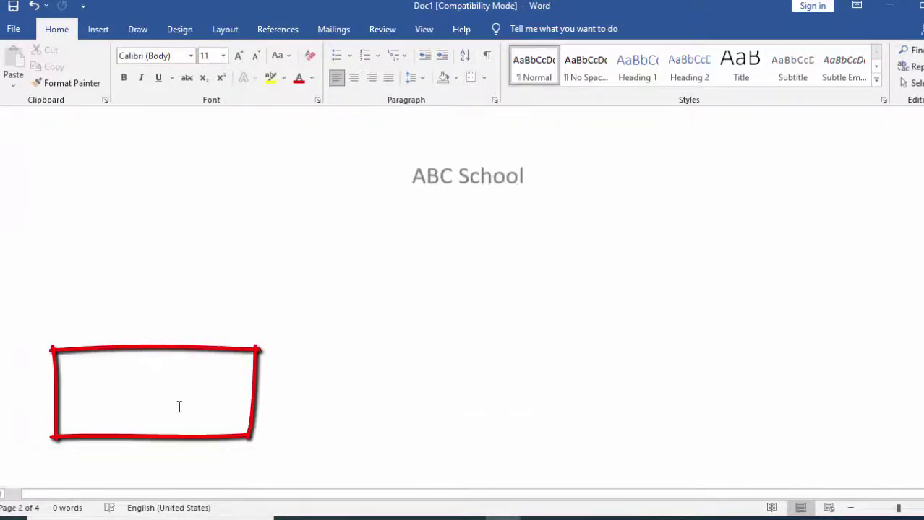
{"action": "scroll", "coordinate": [179, 407], "scroll_direction": "down", "scroll_amount": 1}
{"action": "scroll", "coordinate": [185, 405], "scroll_direction": "down", "scroll_amount": 1}
{"action": "scroll", "coordinate": [186, 404], "scroll_direction": "down", "scroll_amount": 1}
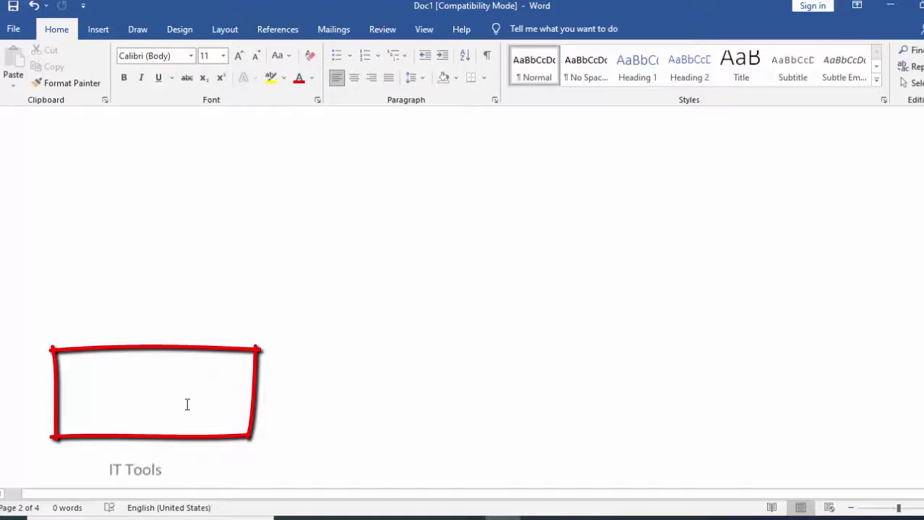
{"action": "scroll", "coordinate": [187, 404], "scroll_direction": "down", "scroll_amount": 4}
{"action": "scroll", "coordinate": [186, 404], "scroll_direction": "down", "scroll_amount": 1}
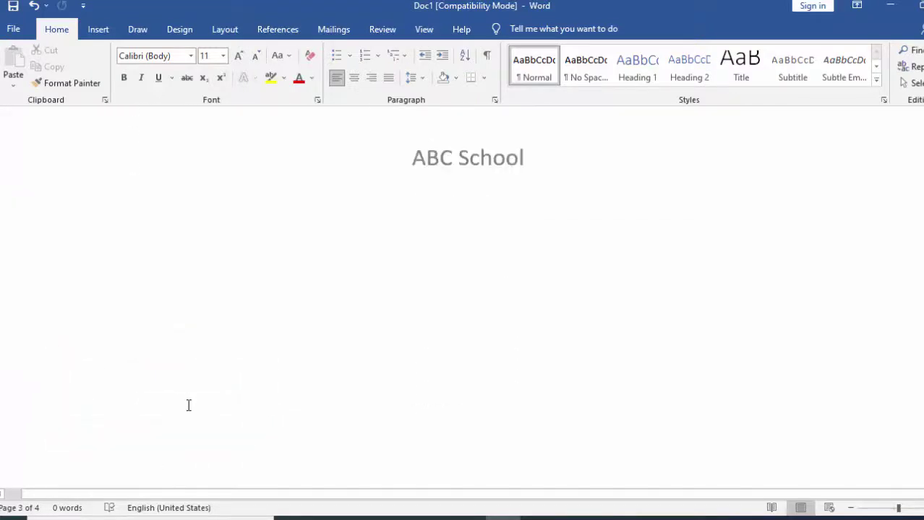
{"action": "scroll", "coordinate": [188, 406], "scroll_direction": "down", "scroll_amount": 1}
{"action": "scroll", "coordinate": [191, 405], "scroll_direction": "down", "scroll_amount": 1}
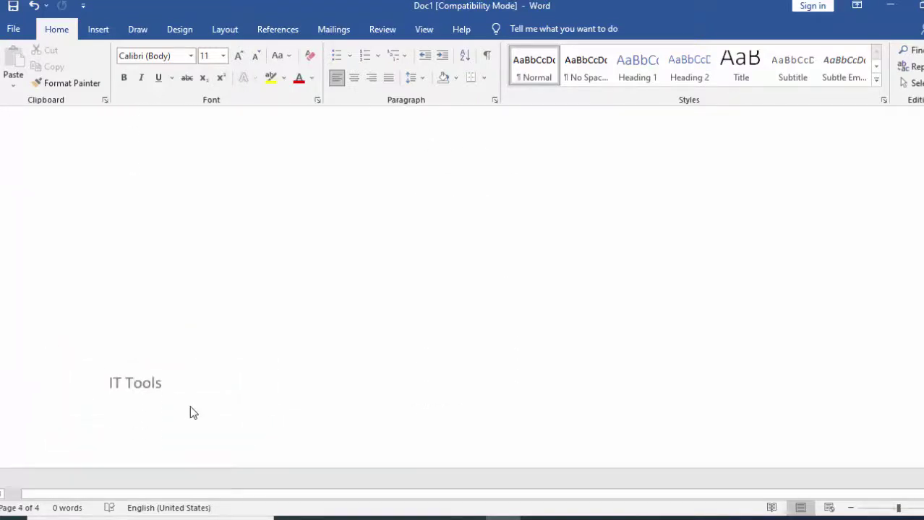
{"action": "scroll", "coordinate": [193, 404], "scroll_direction": "up", "scroll_amount": 1}
{"action": "scroll", "coordinate": [192, 383], "scroll_direction": "up", "scroll_amount": 5}
{"action": "scroll", "coordinate": [184, 365], "scroll_direction": "up", "scroll_amount": 5}
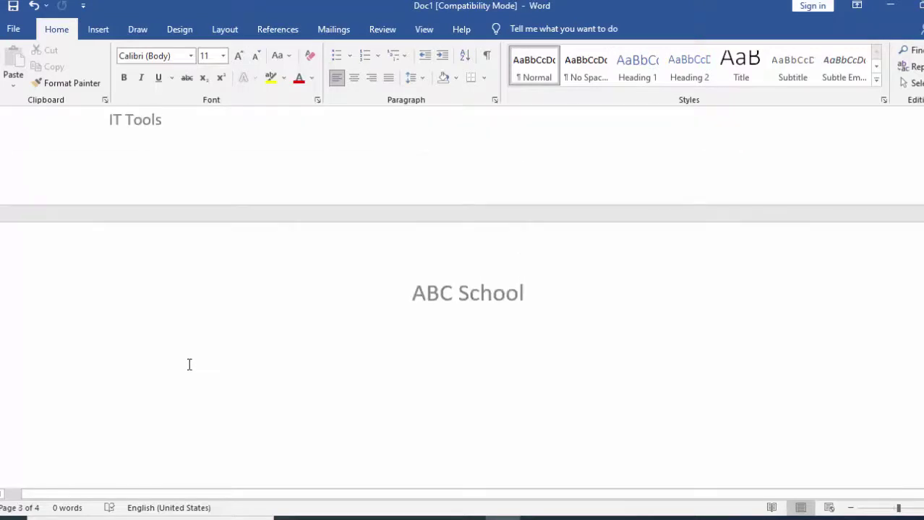
{"action": "scroll", "coordinate": [196, 363], "scroll_direction": "up", "scroll_amount": 5}
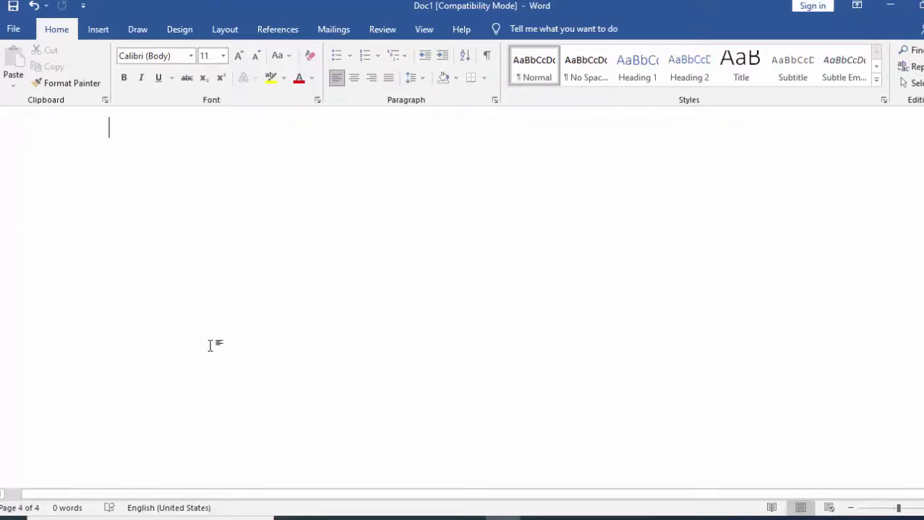
{"action": "double_click", "coordinate": [209, 342]}
{"action": "left_click", "coordinate": [182, 242]}
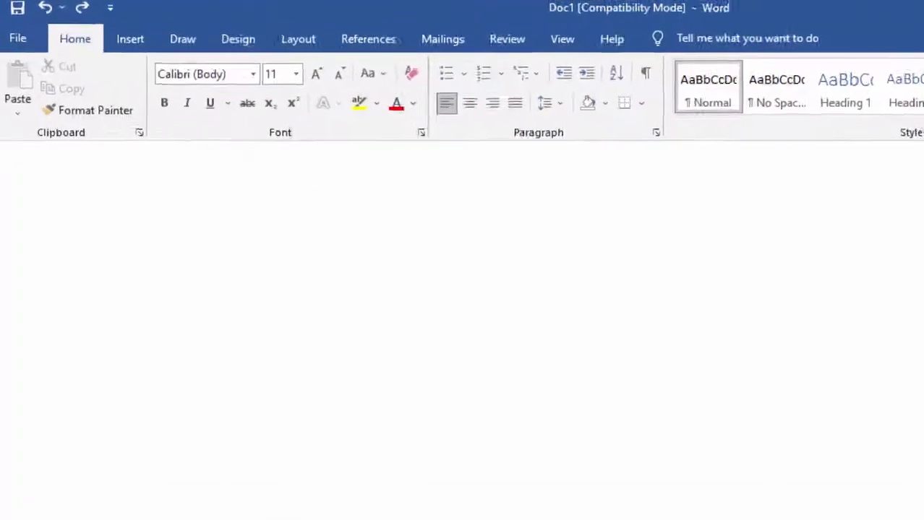
- Choose Remove Header from the Insert tab's Header menu to clear 'ABC School' from all pages
{"action": "left_click", "coordinate": [181, 55]}
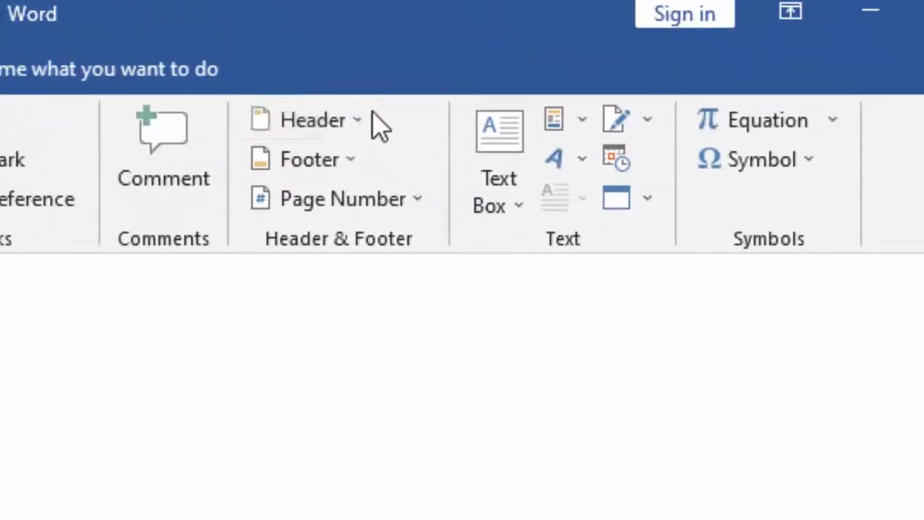
{"action": "left_click", "coordinate": [359, 121]}
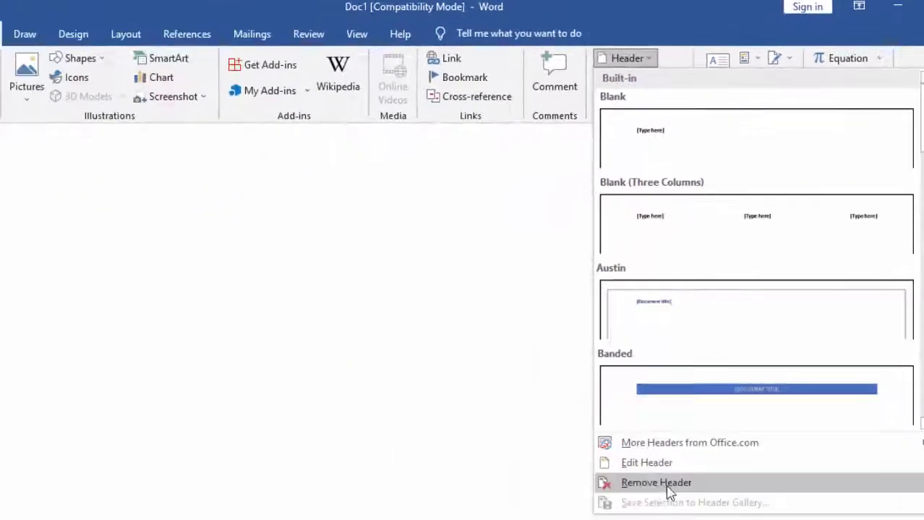
{"action": "left_click", "coordinate": [678, 490]}
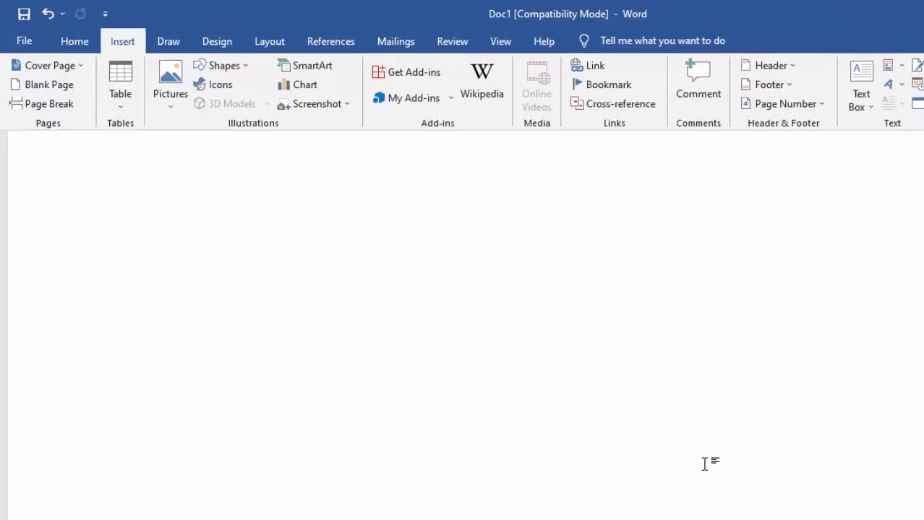
- Remove the 'IT Tools' footer from all pages and scroll back through the document
{"action": "left_click", "coordinate": [787, 85]}
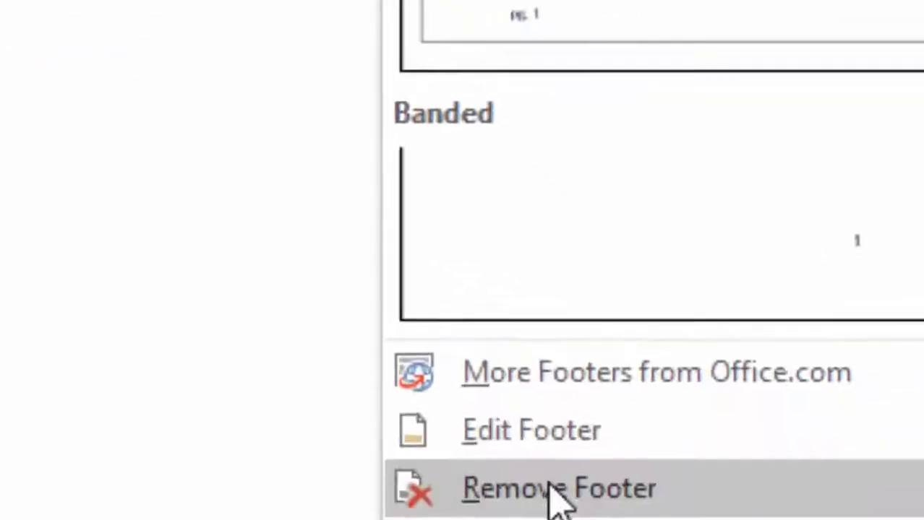
{"action": "left_click", "coordinate": [654, 498]}
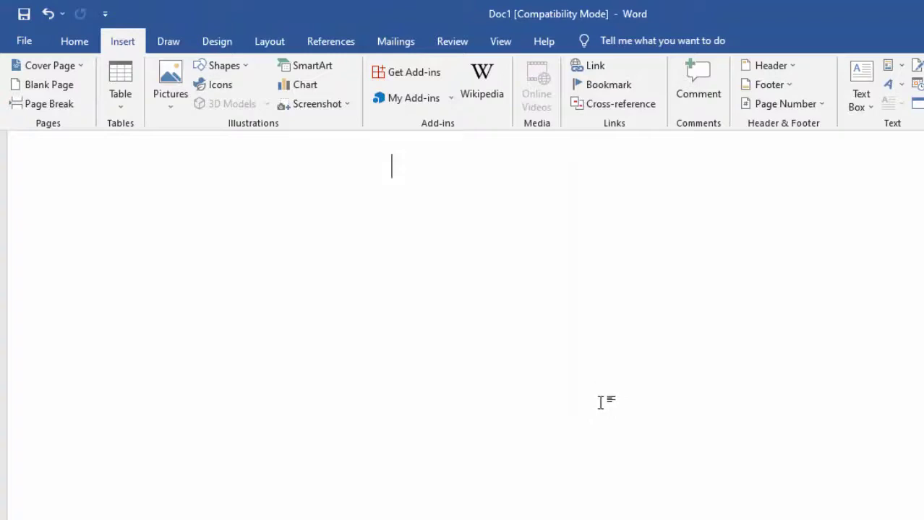
{"action": "scroll", "coordinate": [611, 417], "scroll_direction": "down", "scroll_amount": 5}
{"action": "scroll", "coordinate": [612, 417], "scroll_direction": "down", "scroll_amount": 3}
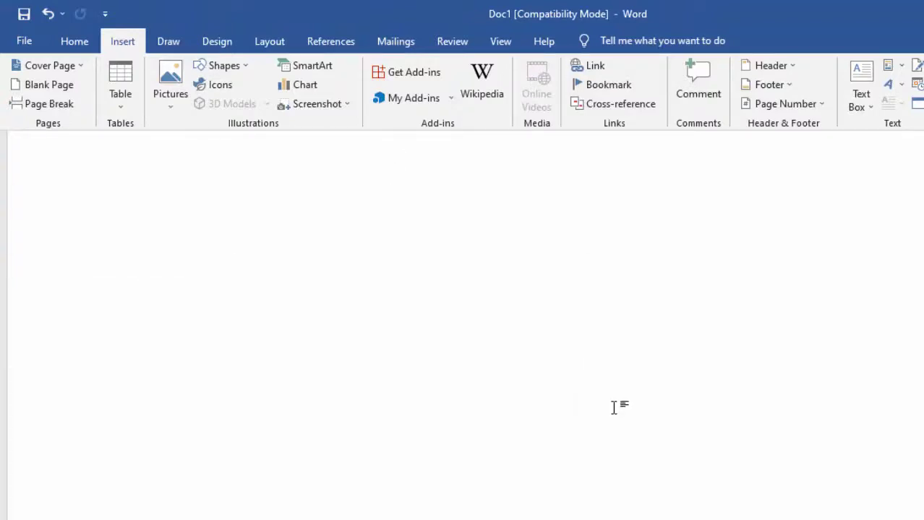